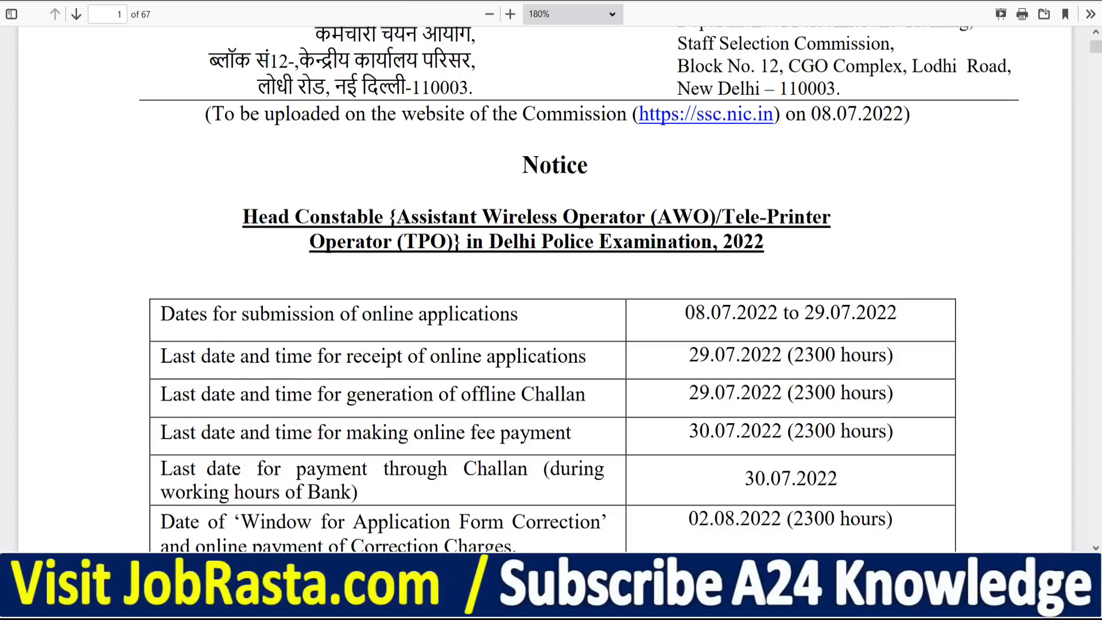
Switch from the Head Constable PDF notice back to the SSC home page tab
left_click(132, 1)
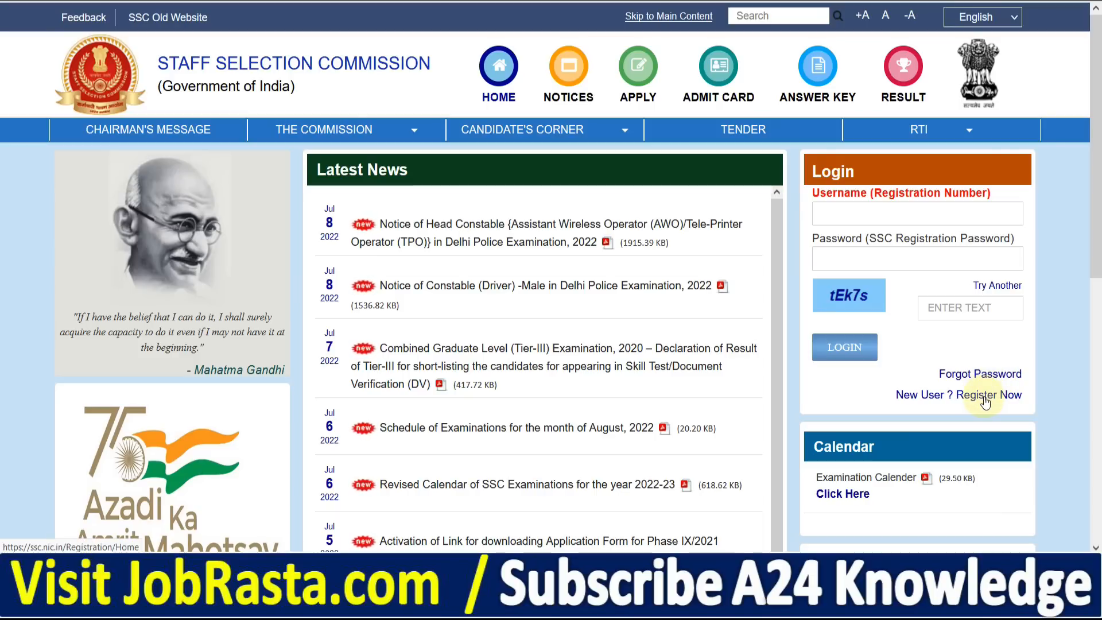
Start a new user registration and look over the Basic Details form
left_click(985, 396)
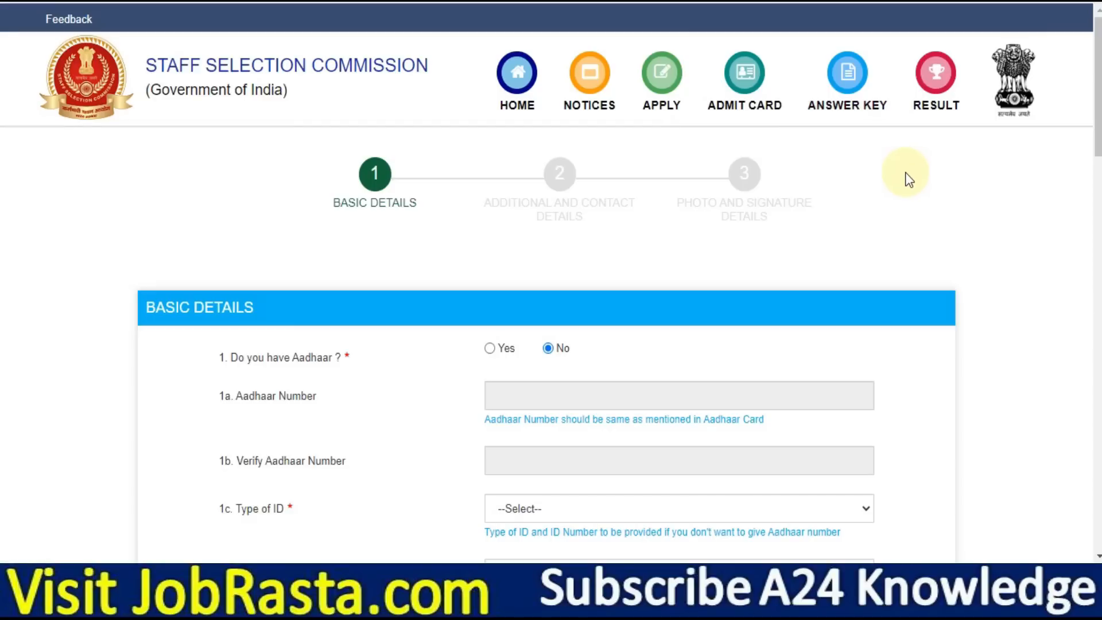
scroll(891, 160, "down", 2)
scroll(551, 281, "down", 3)
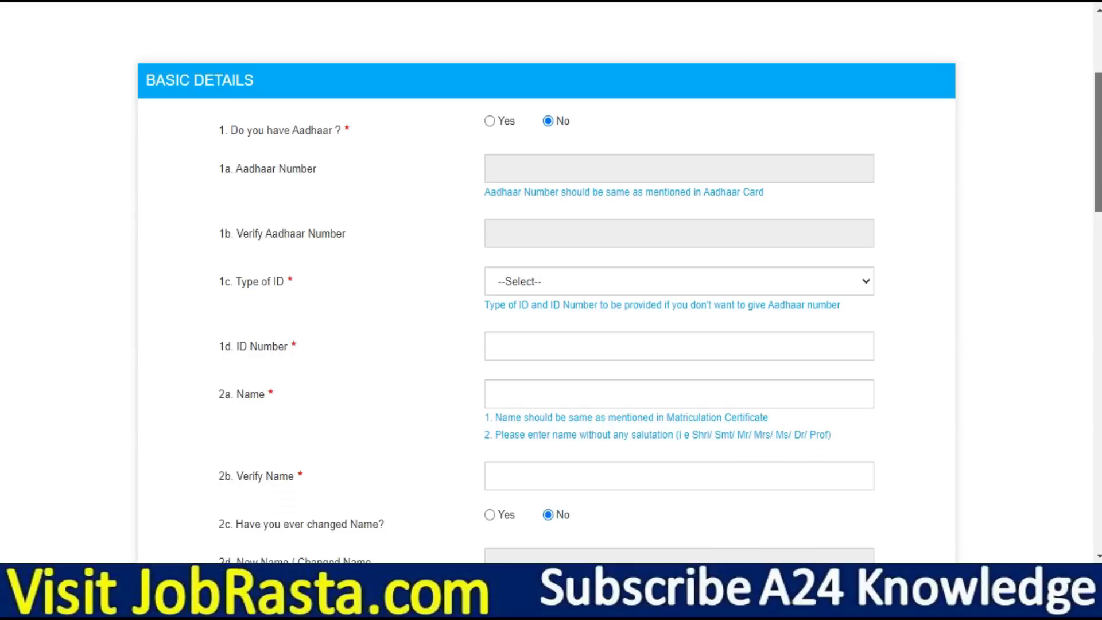
scroll(411, 204, "down", 1)
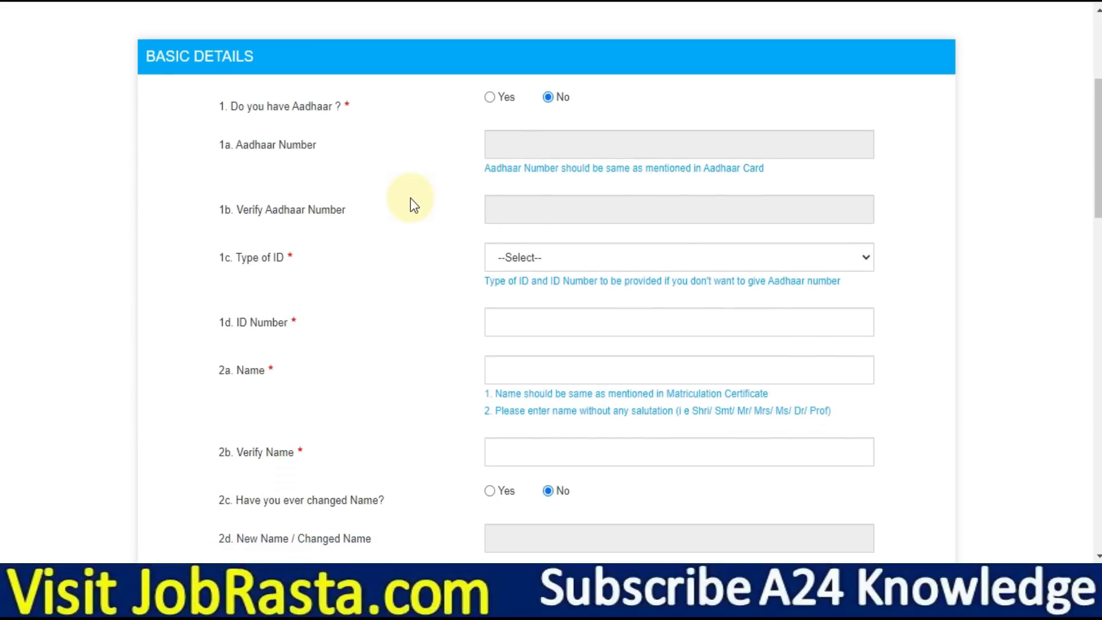
scroll(406, 202, "up", 3, "ctrl")
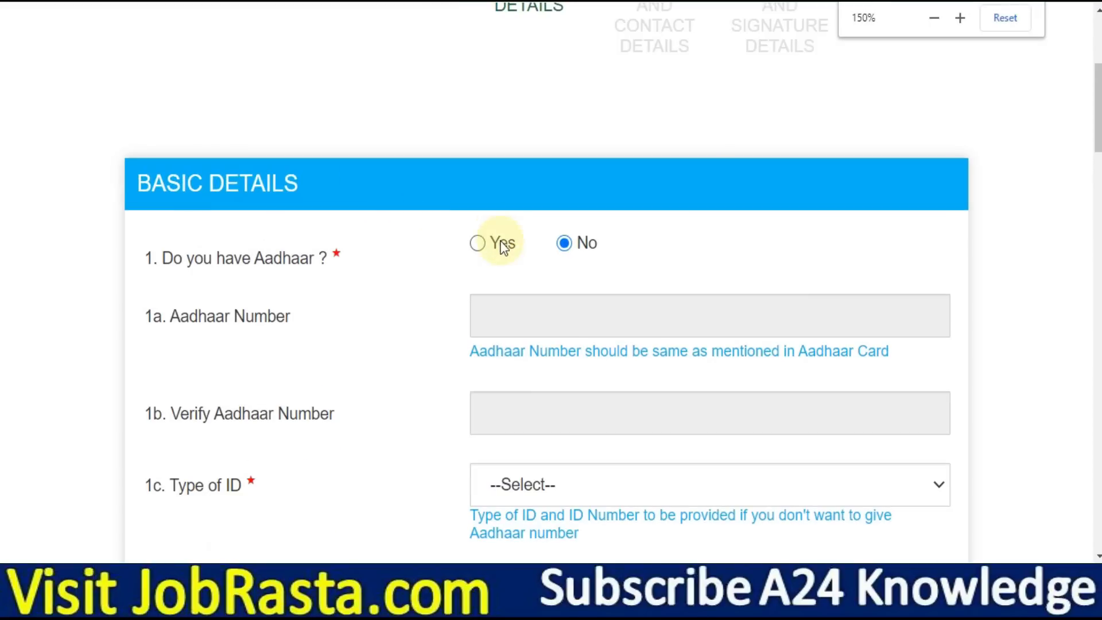
left_click_drag(1099, 110, 1098, 120)
Try Aadhaar No with Driving License as the ID type, then set Aadhaar to Yes
left_click(477, 168)
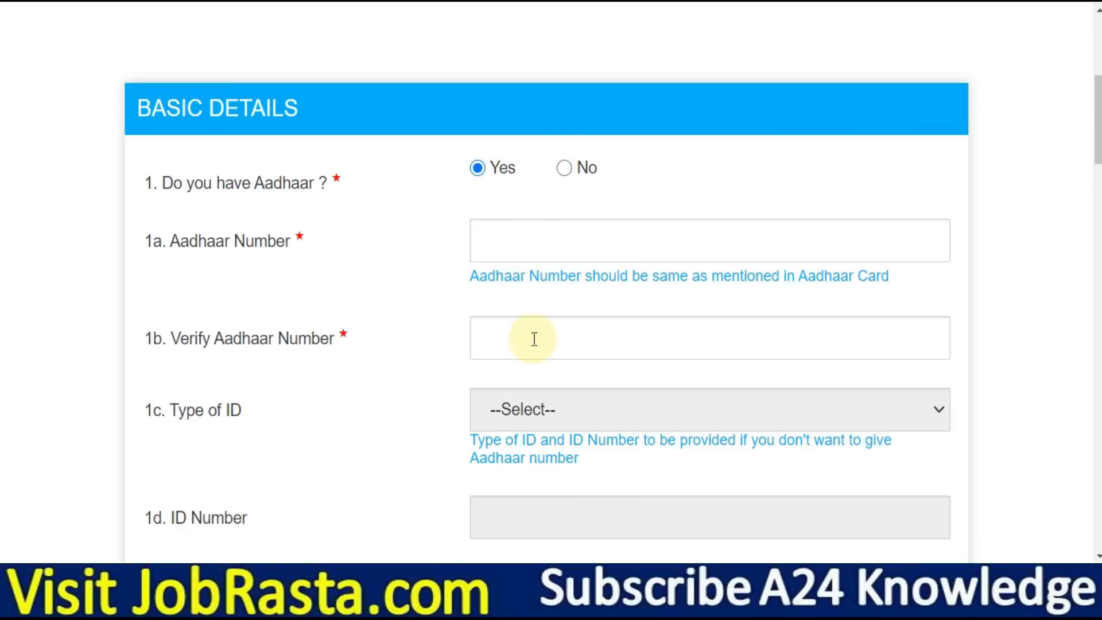
scroll(534, 351, "down", 2)
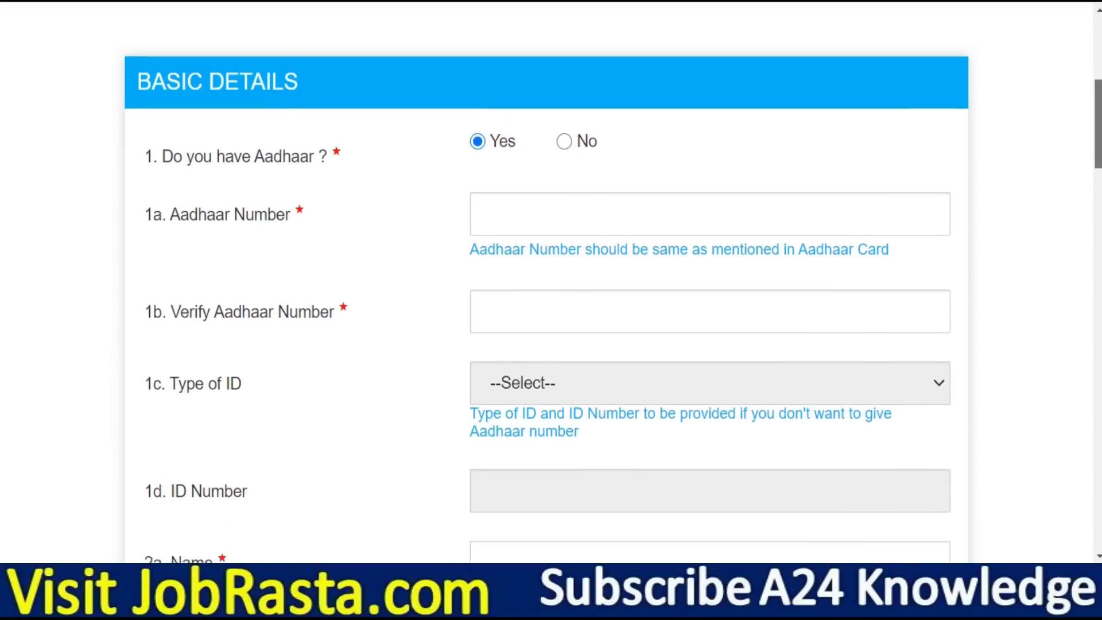
scroll(1009, 153, "up", 1)
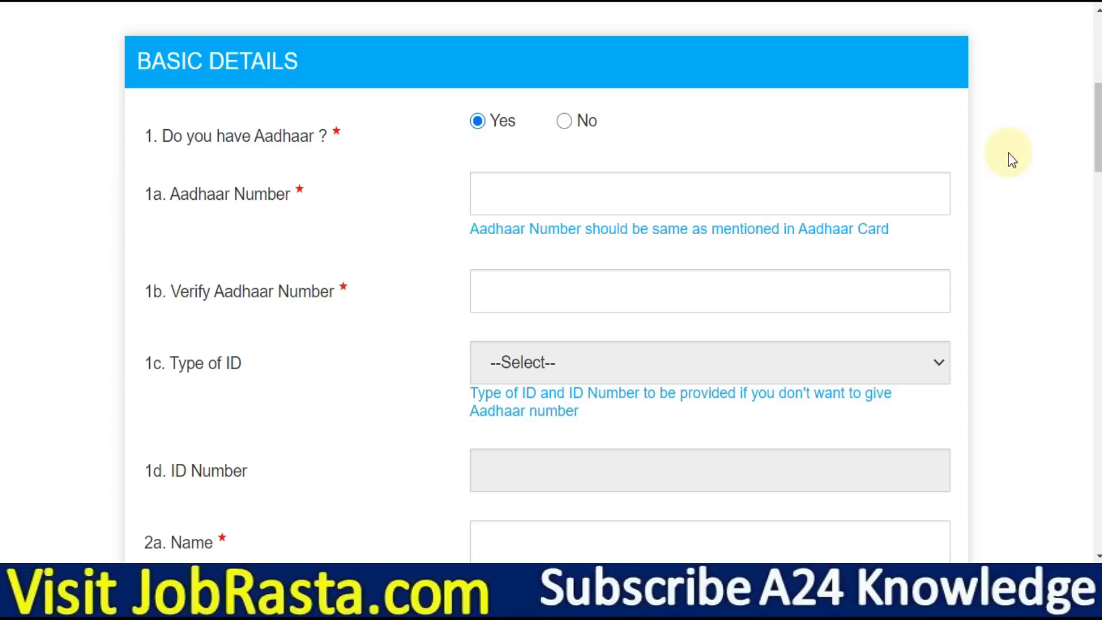
left_click(564, 120)
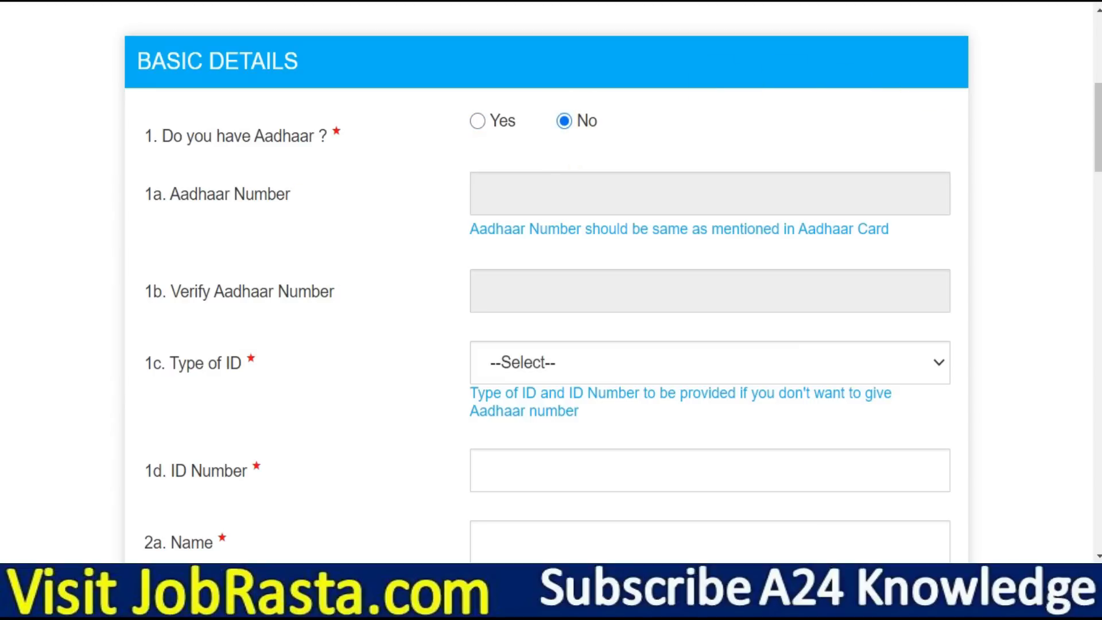
scroll(718, 207, "down", 3)
left_click(610, 199)
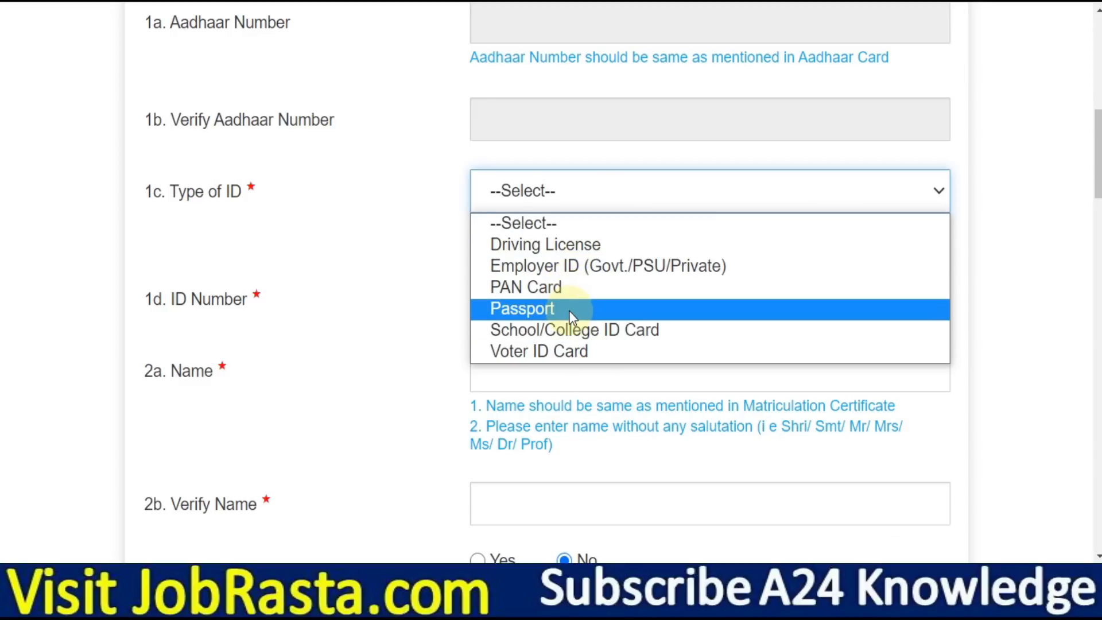
left_click(574, 250)
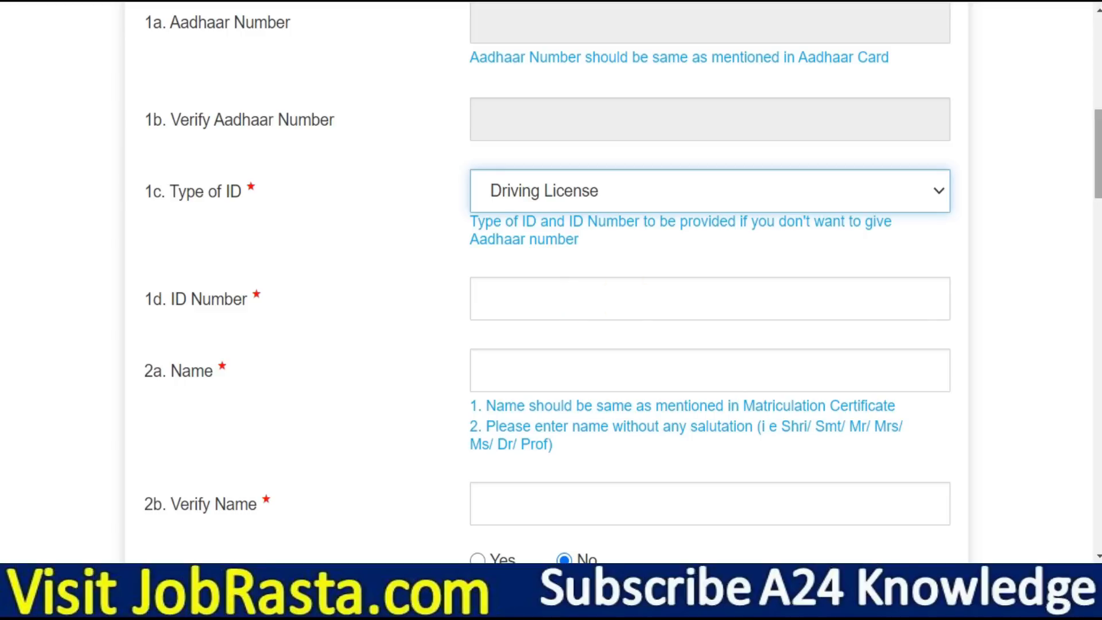
scroll(628, 298, "up", 2)
scroll(518, 97, "up", 1)
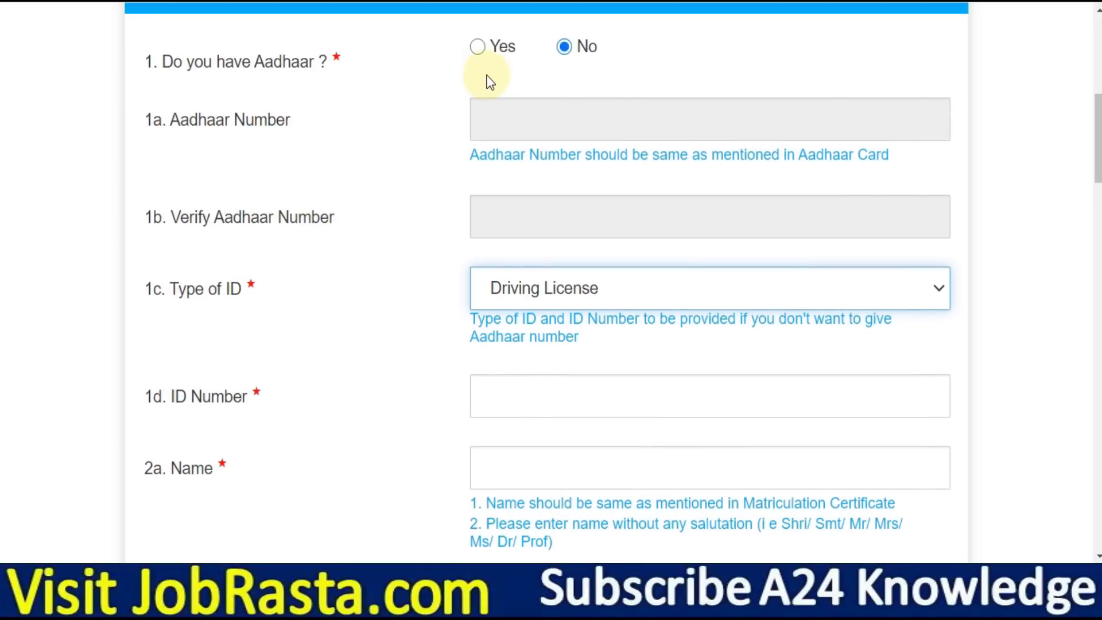
left_click(477, 52)
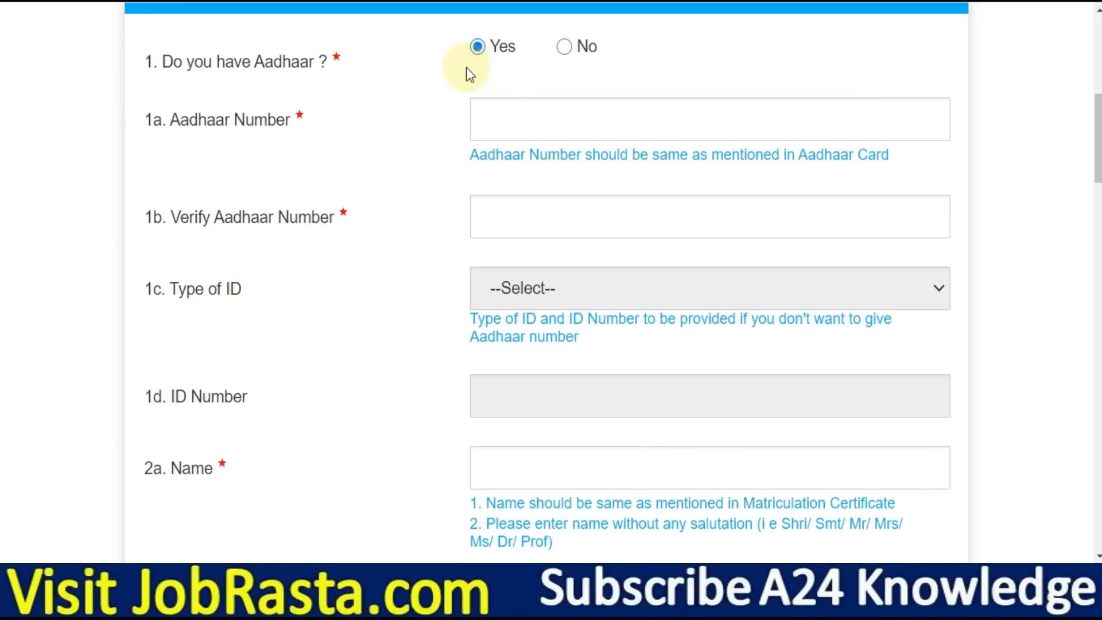
Enter the candidate's full name and confirm it in the verify field
scroll(843, 265, "down", 5)
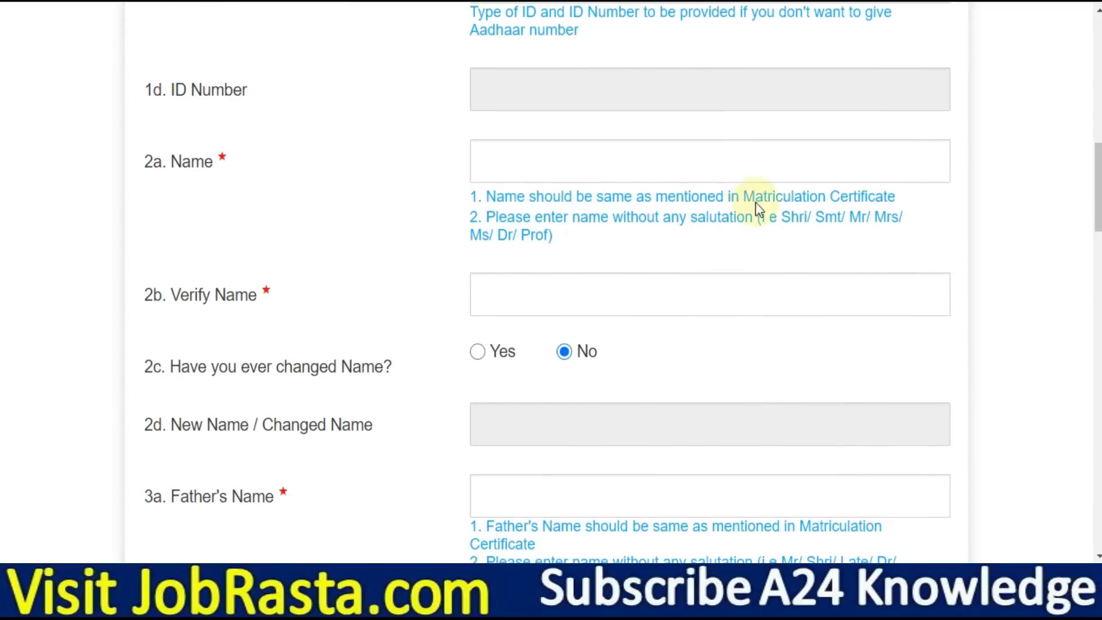
left_click(558, 148)
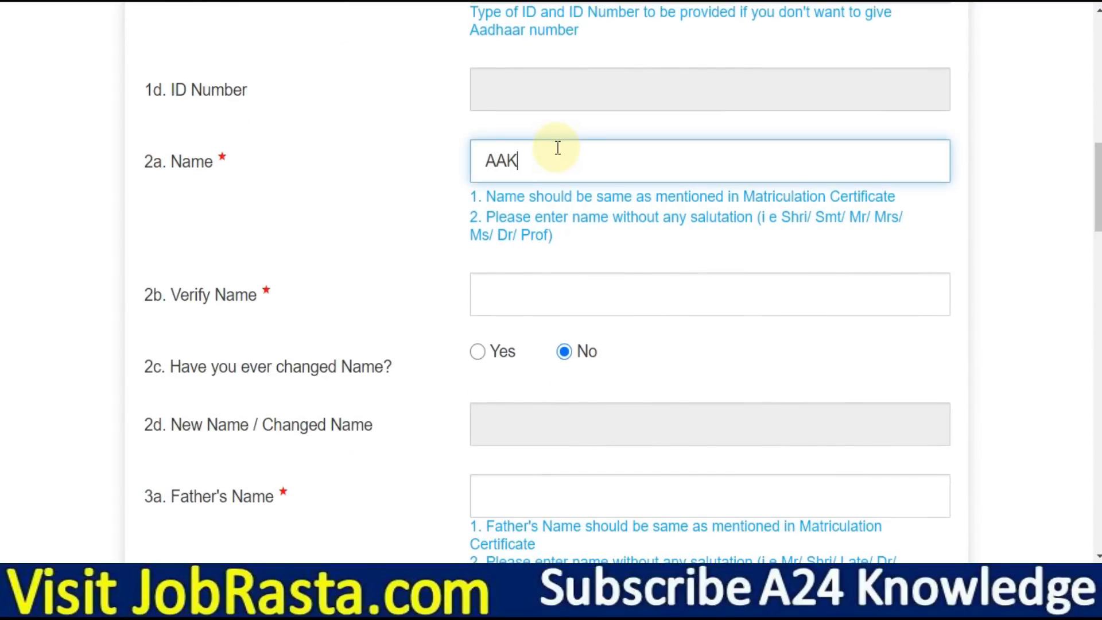
key("Tab")
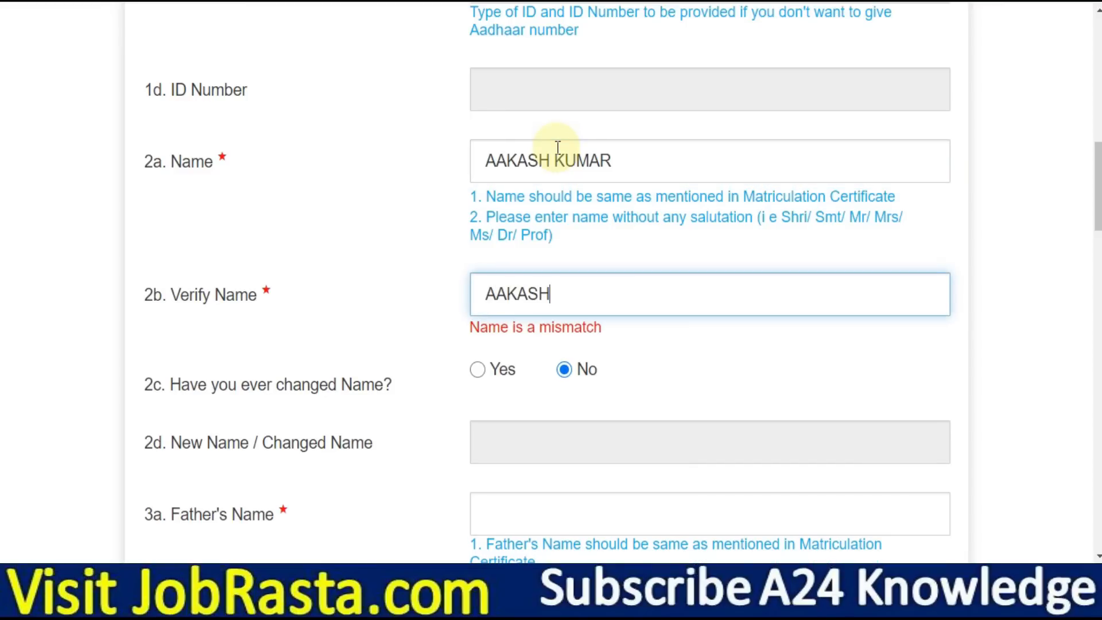
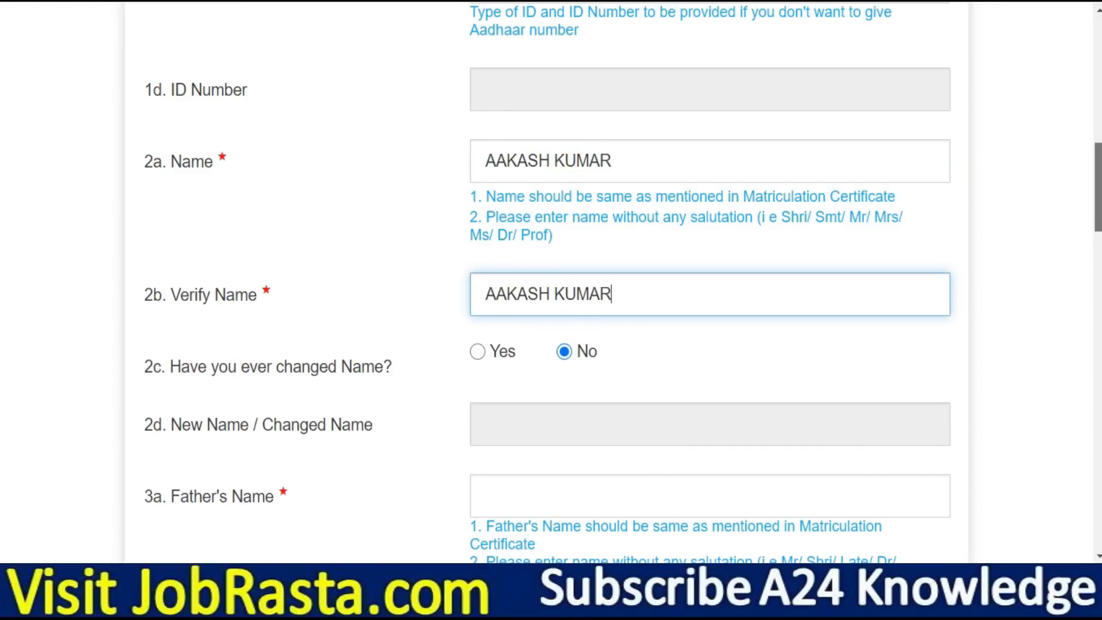
Enter the father's name
scroll(558, 148, "down", 1)
scroll(550, 282, "down", 1)
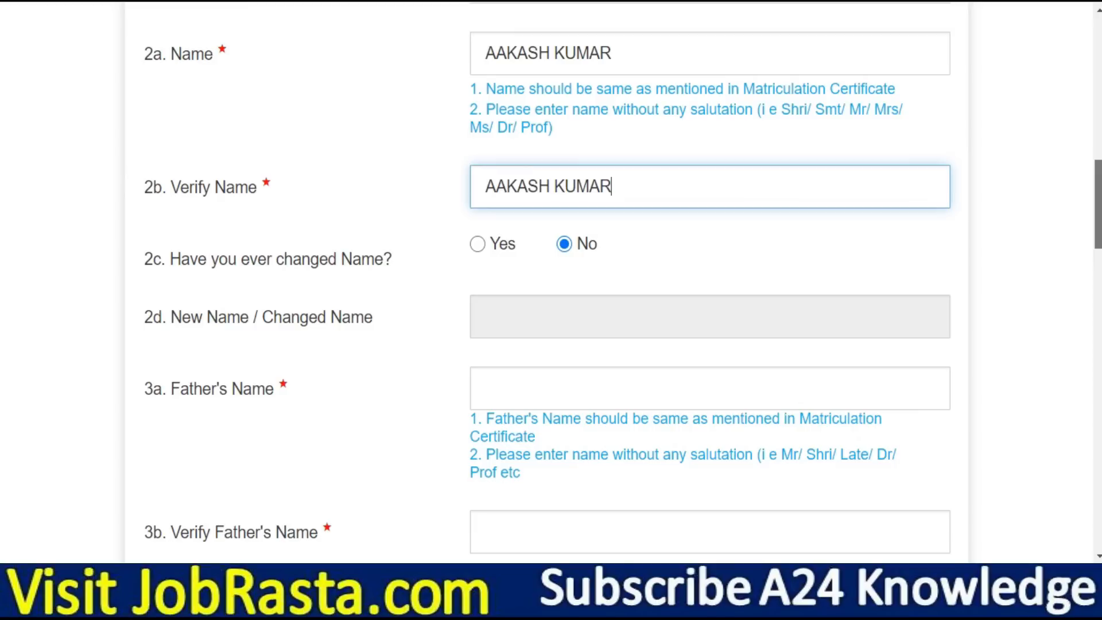
scroll(584, 205, "down", 2)
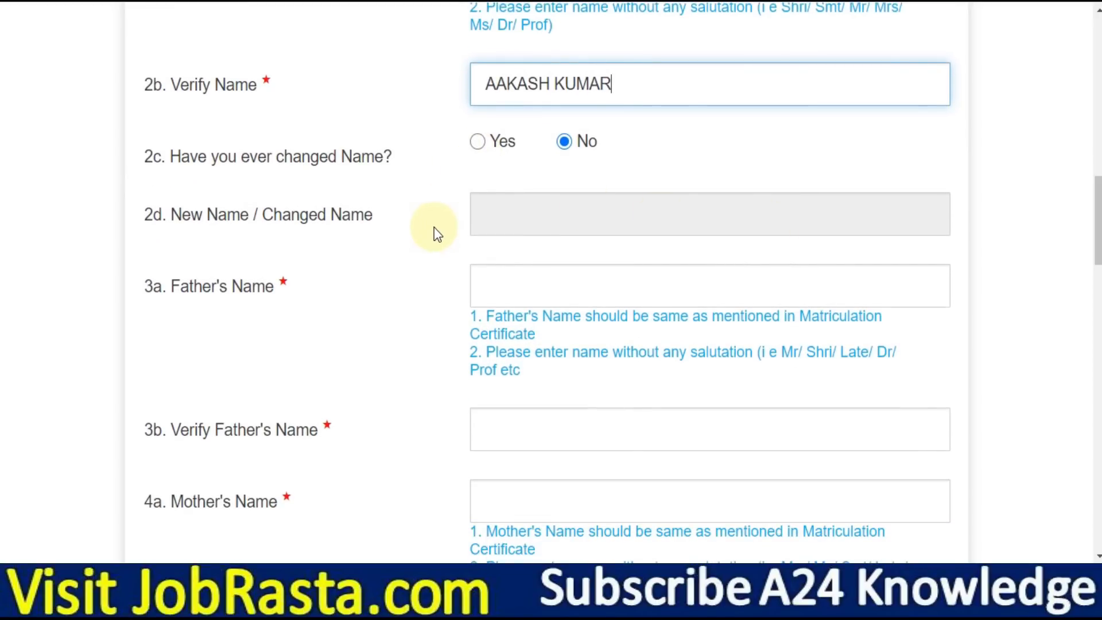
left_click_drag(1098, 222, 1098, 234)
left_click(505, 202)
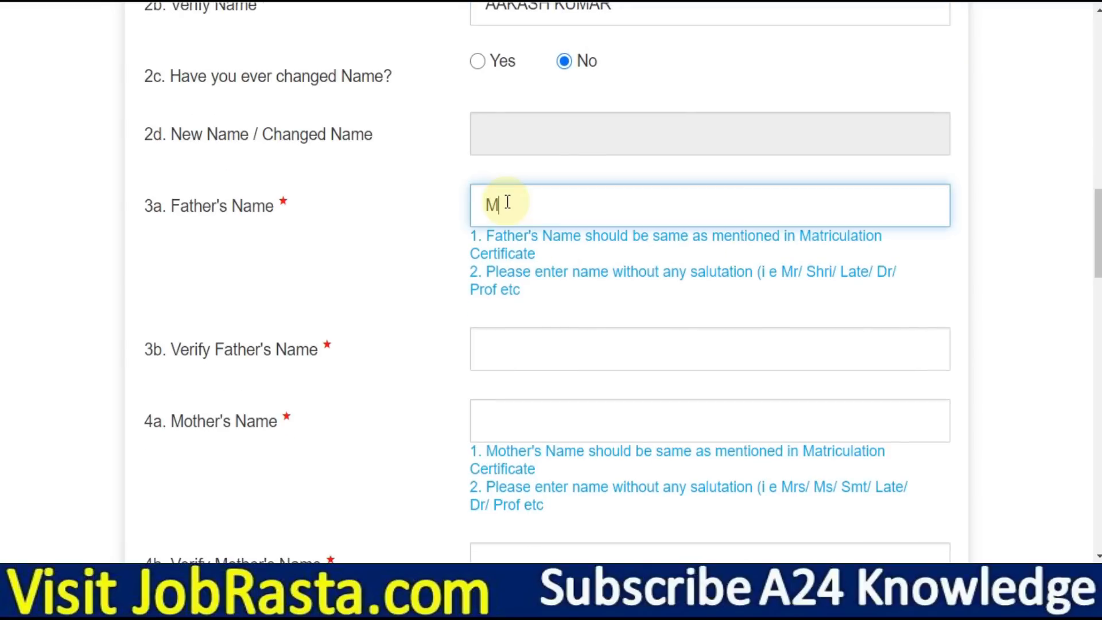
key("Tab")
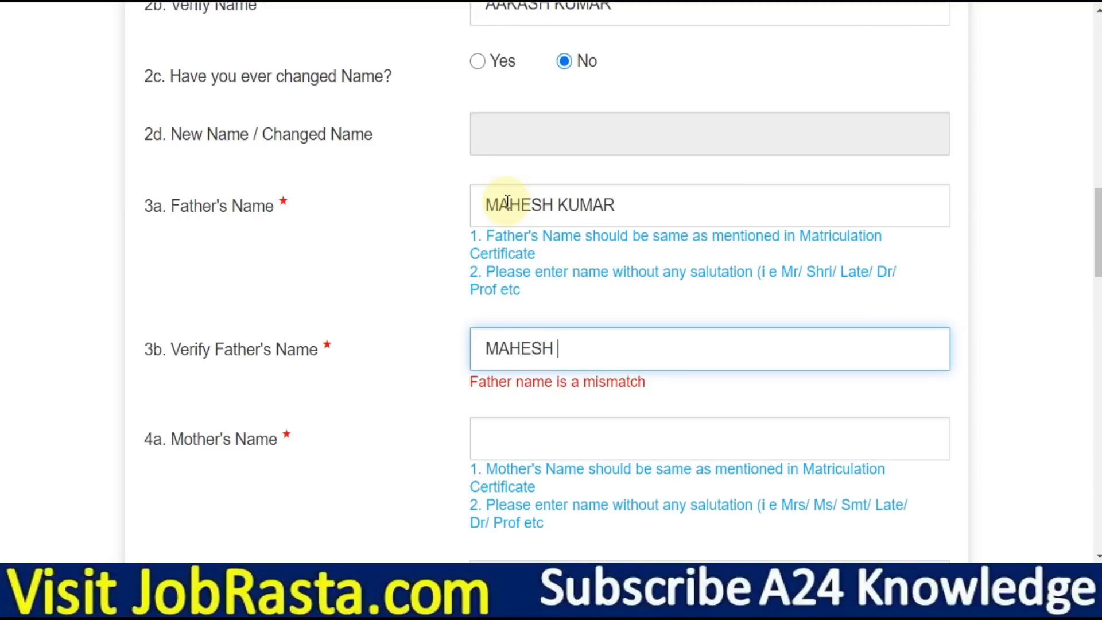
Enter the mother's name and repeat it in Verify Mother's Name
key("Tab")
type("REKHA")
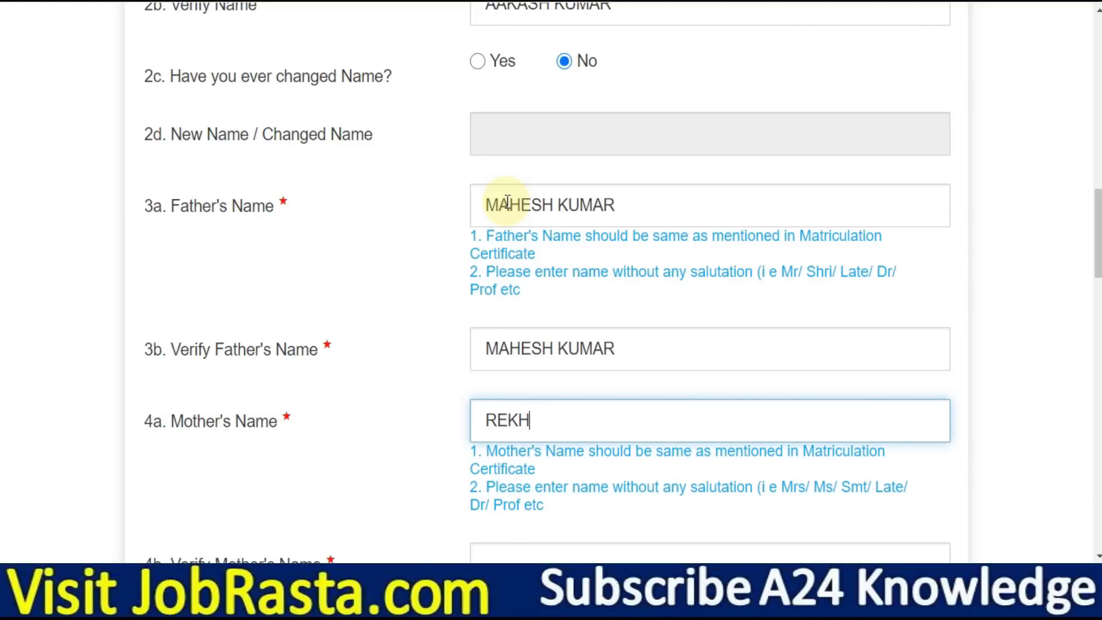
key("Tab")
type("REKHA")
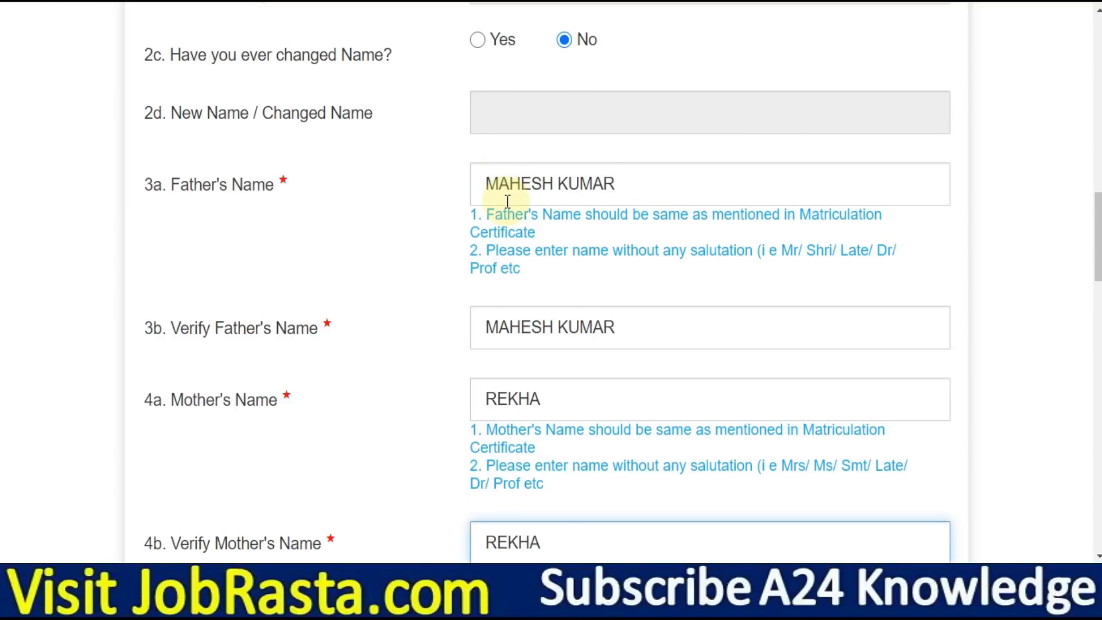
scroll(1097, 238, "down", 1)
scroll(1094, 290, "down", 6)
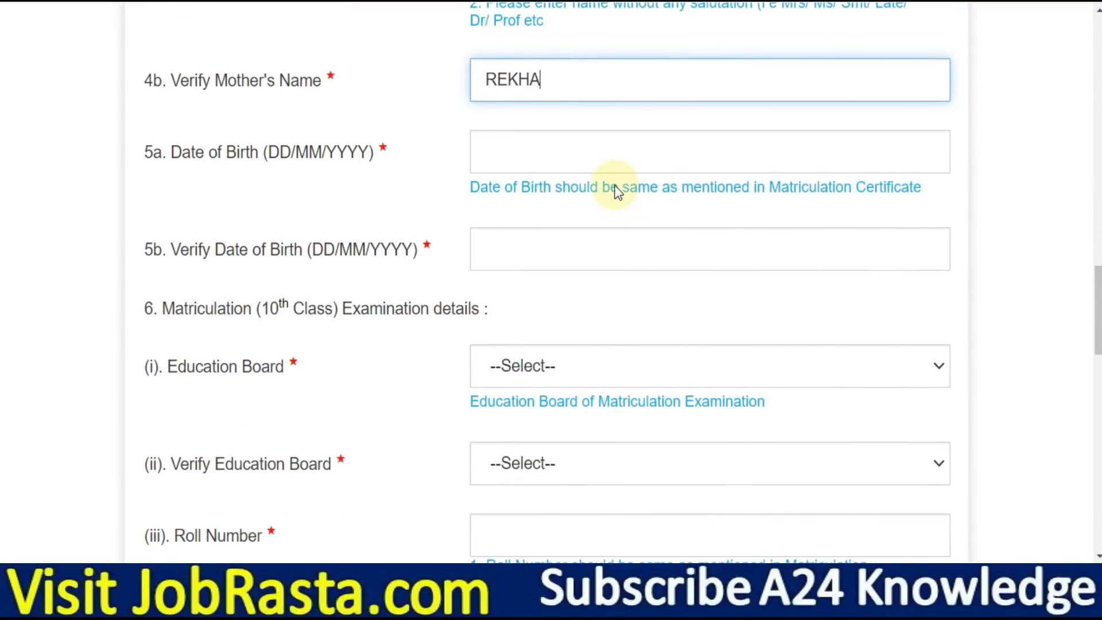
left_click(556, 148)
left_click(610, 207)
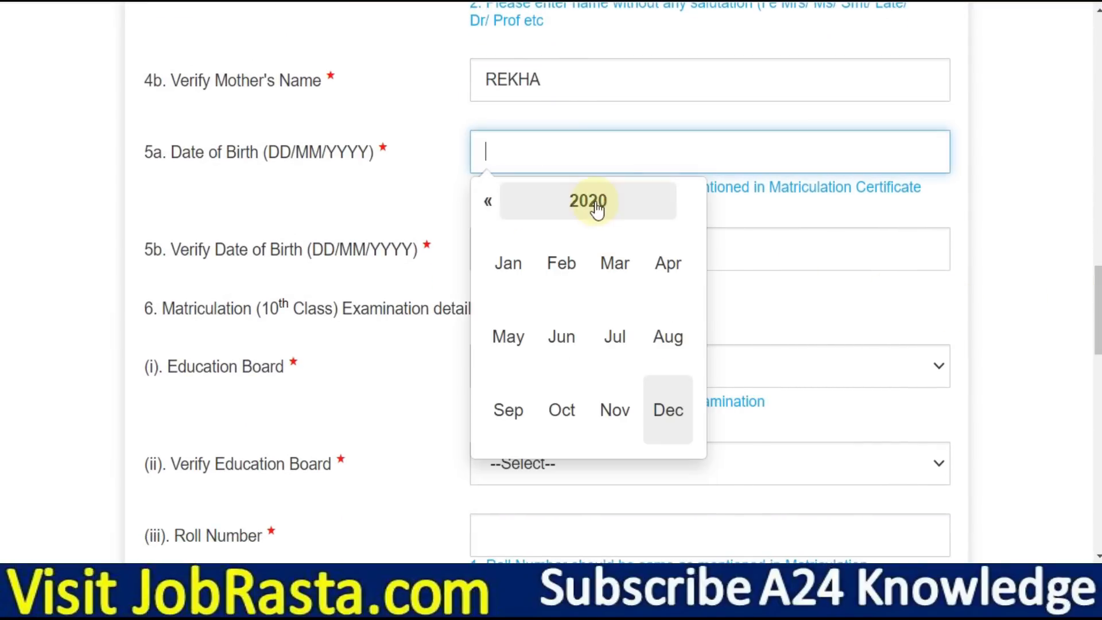
left_click(593, 206)
left_click(490, 207)
left_click(489, 210)
left_click(489, 209)
left_click(673, 343)
left_click(619, 336)
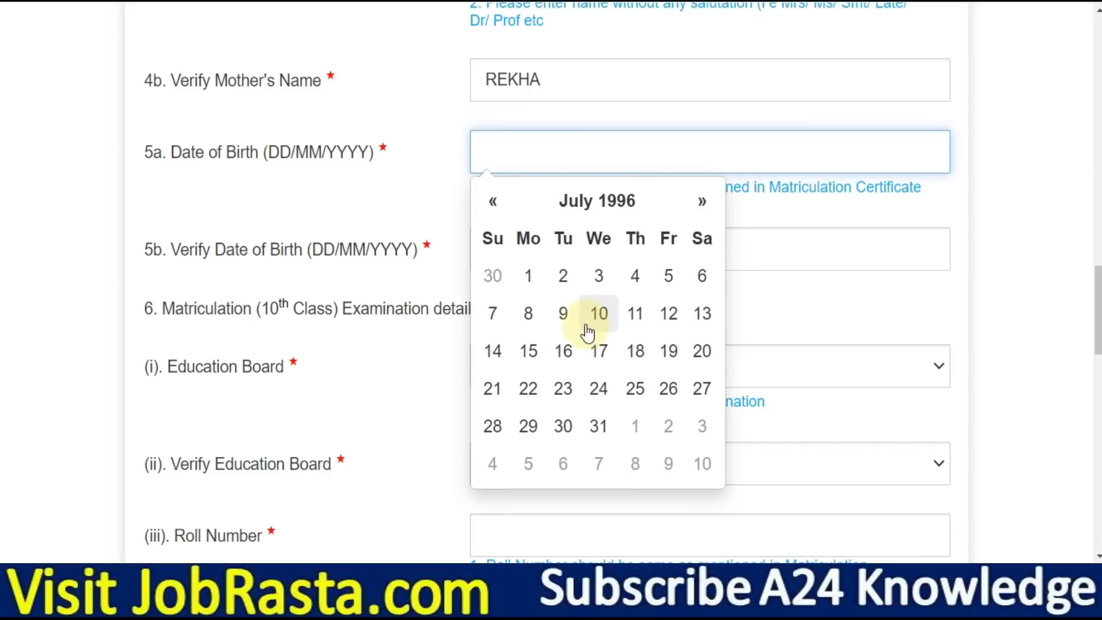
left_click(599, 313)
left_click(553, 253)
left_click(603, 309)
left_click(563, 310)
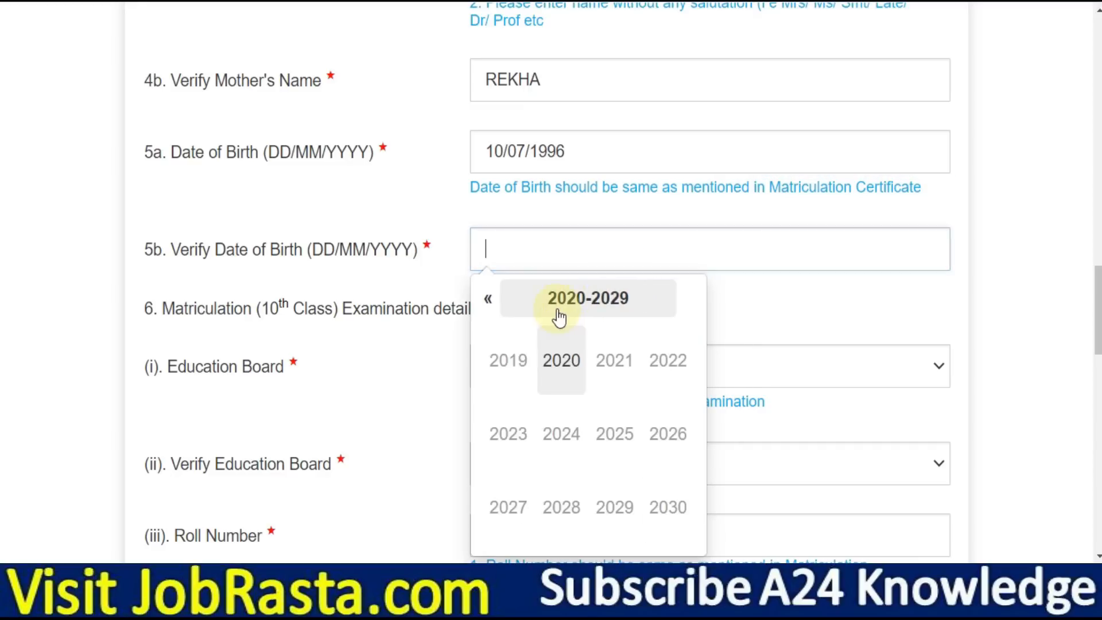
left_click(492, 304)
left_click(489, 306)
left_click(489, 303)
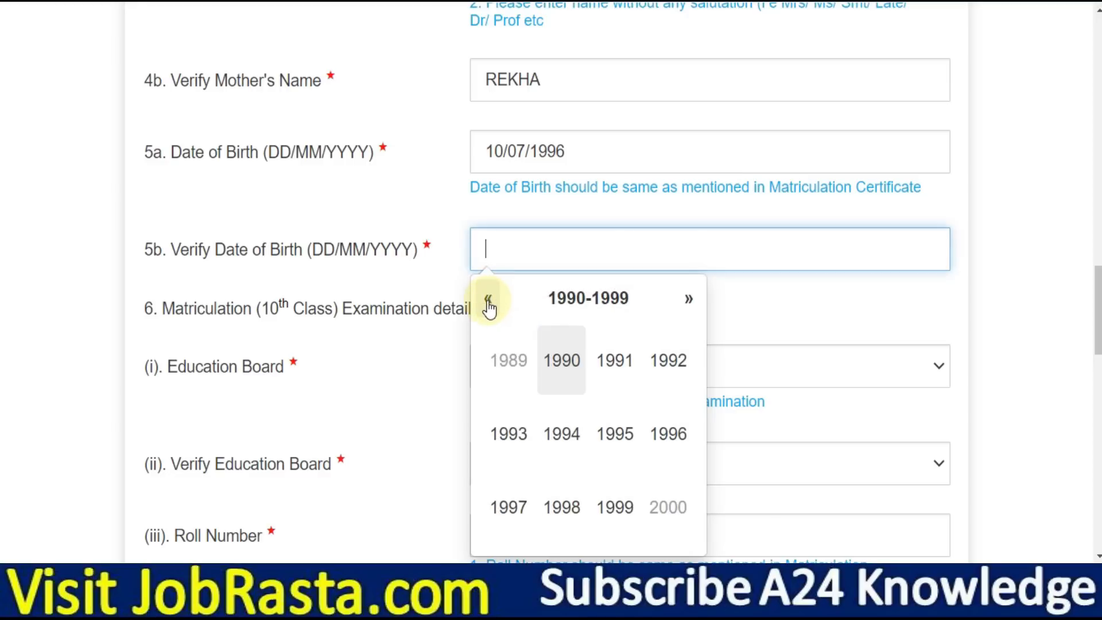
left_click(666, 433)
left_click(631, 442)
left_click(599, 412)
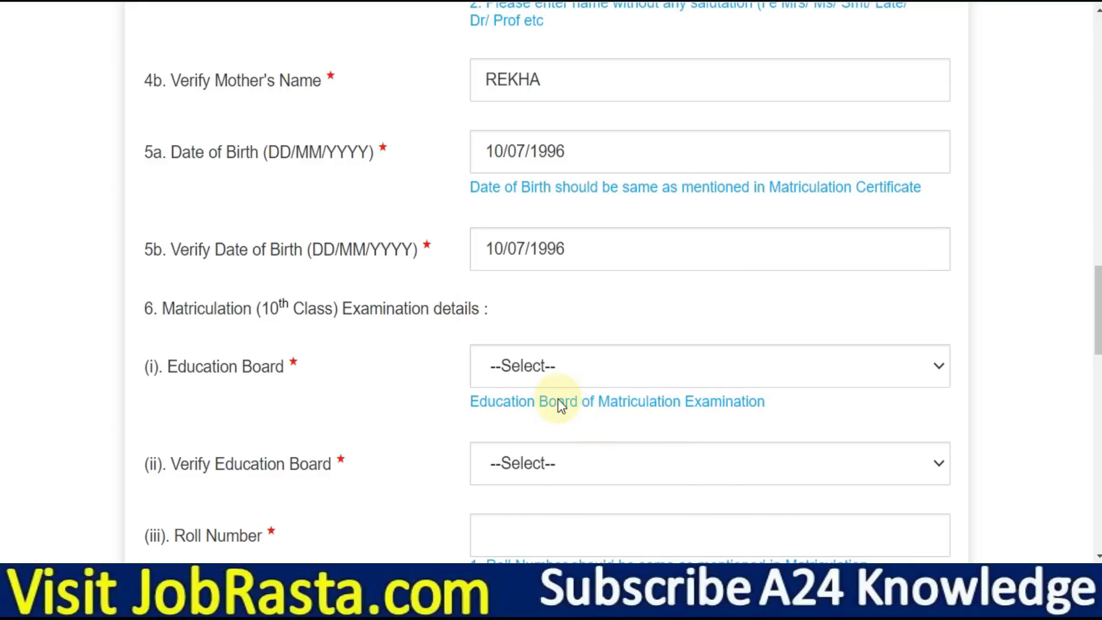
scroll(558, 398, "down", 3)
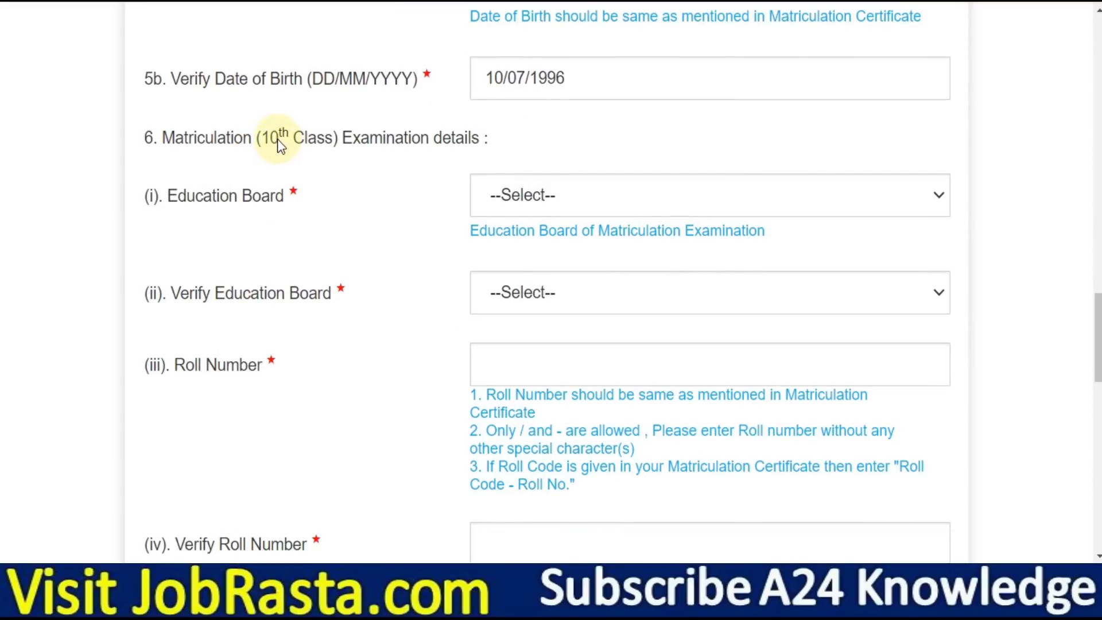
Select Board of Secondary Education, Rajasthan as the 10th Class education board
left_click_drag(263, 132, 329, 133)
left_click(347, 144)
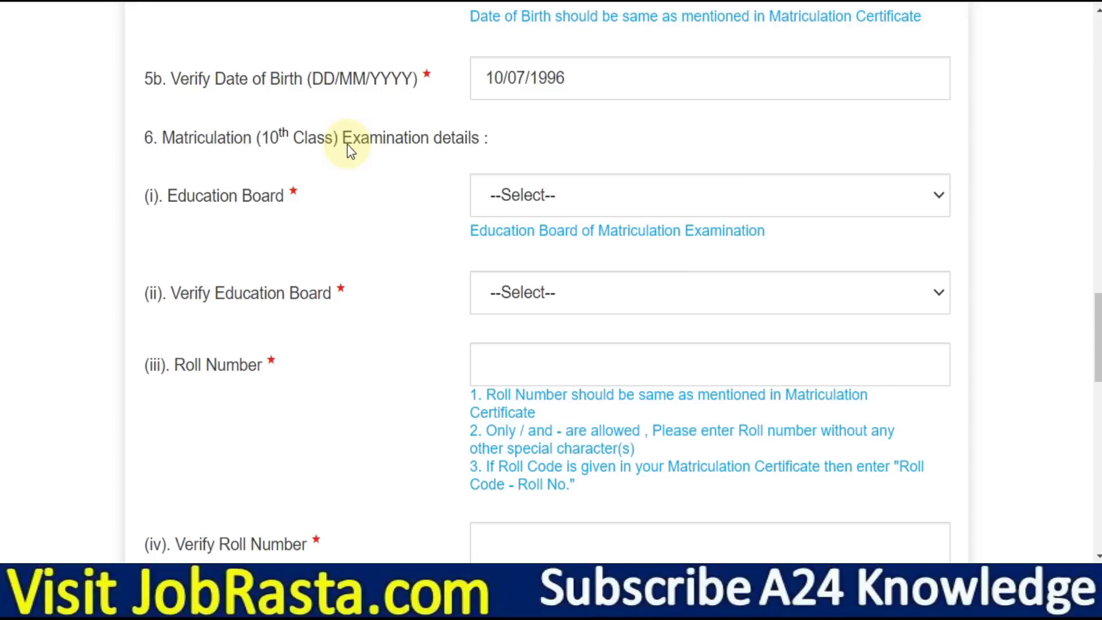
scroll(588, 182, "down", 1)
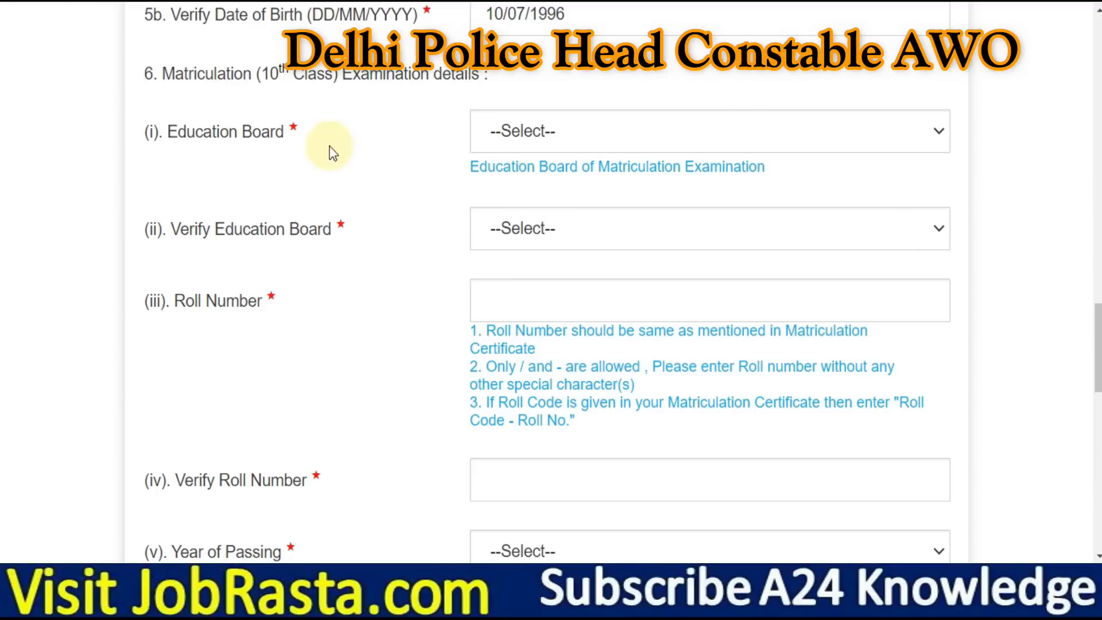
left_click(689, 131)
left_click_drag(1026, 246, 1049, 273)
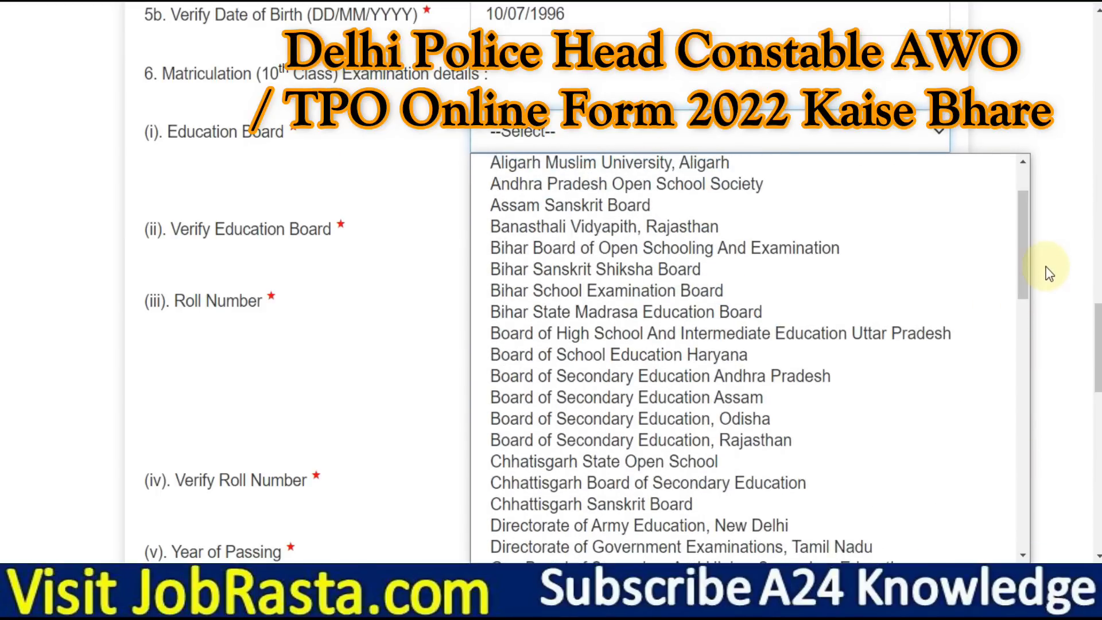
left_click(718, 440)
Choose Board of Secondary Education, Rajasthan again in the board verification dropdown
left_click(575, 247)
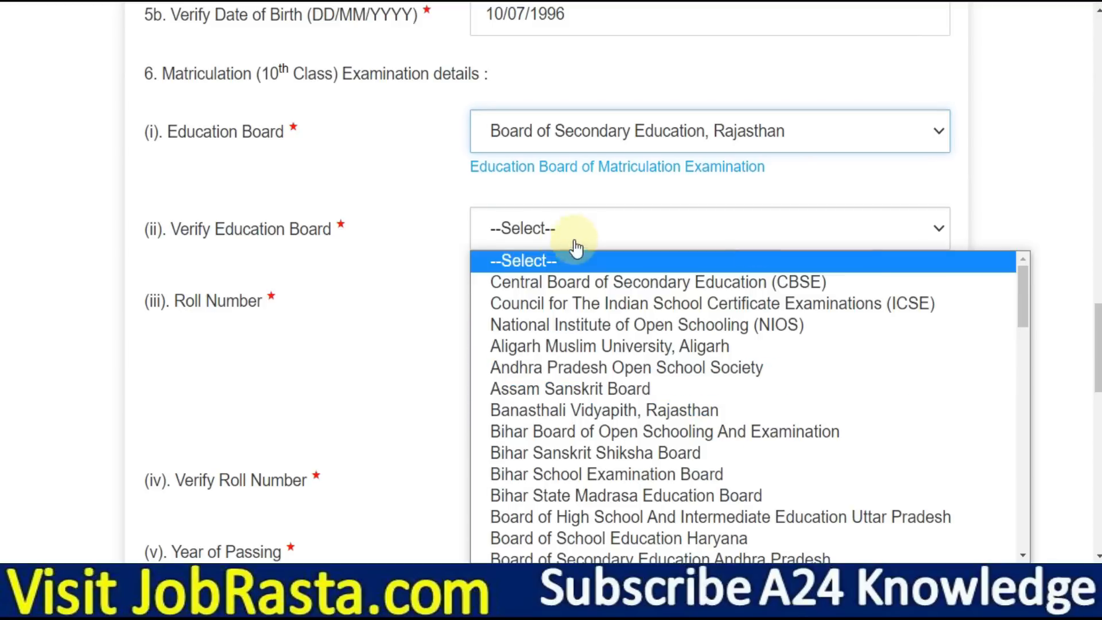
scroll(1031, 303, "down", 1)
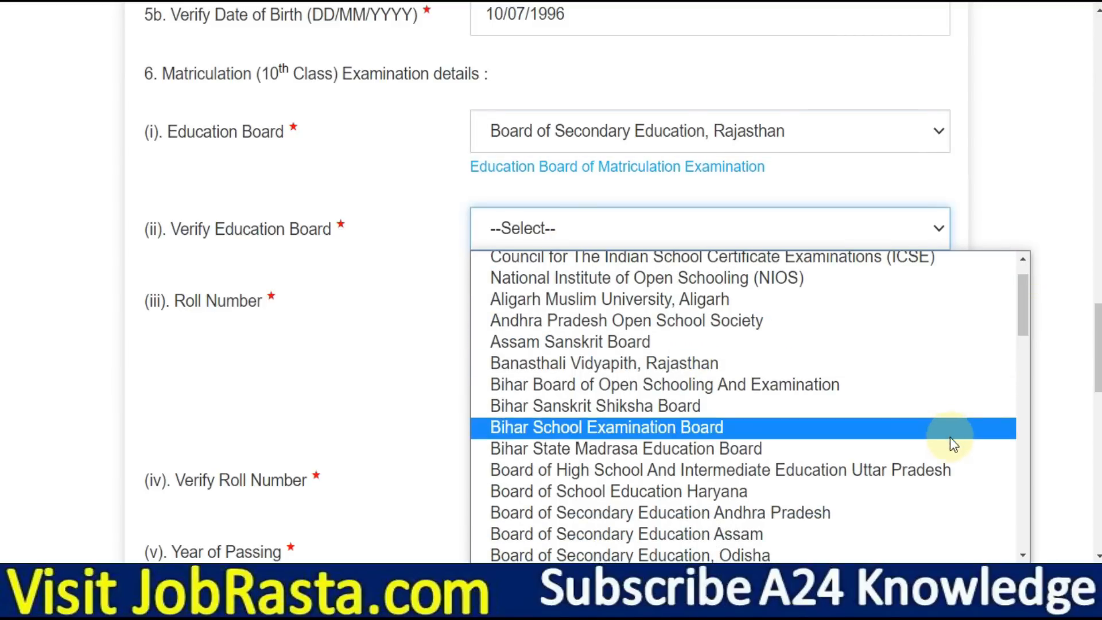
scroll(951, 465, "down", 3)
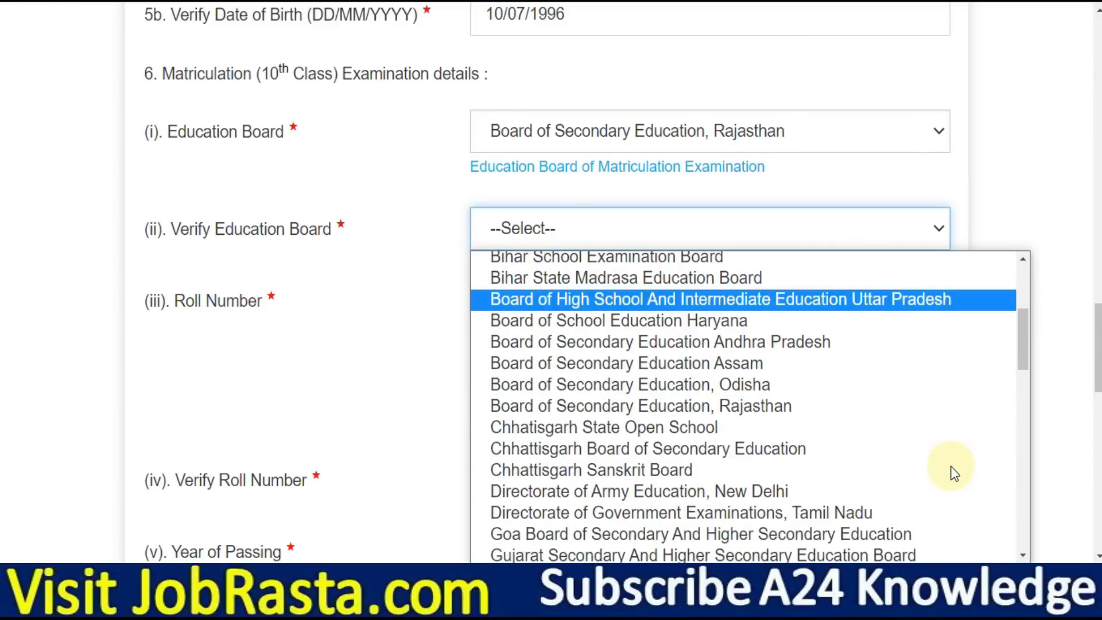
left_click(772, 406)
scroll(574, 258, "down", 1)
Enter the matriculation roll number and re-enter it in Verify Roll Number
left_click(542, 210)
left_click(523, 385)
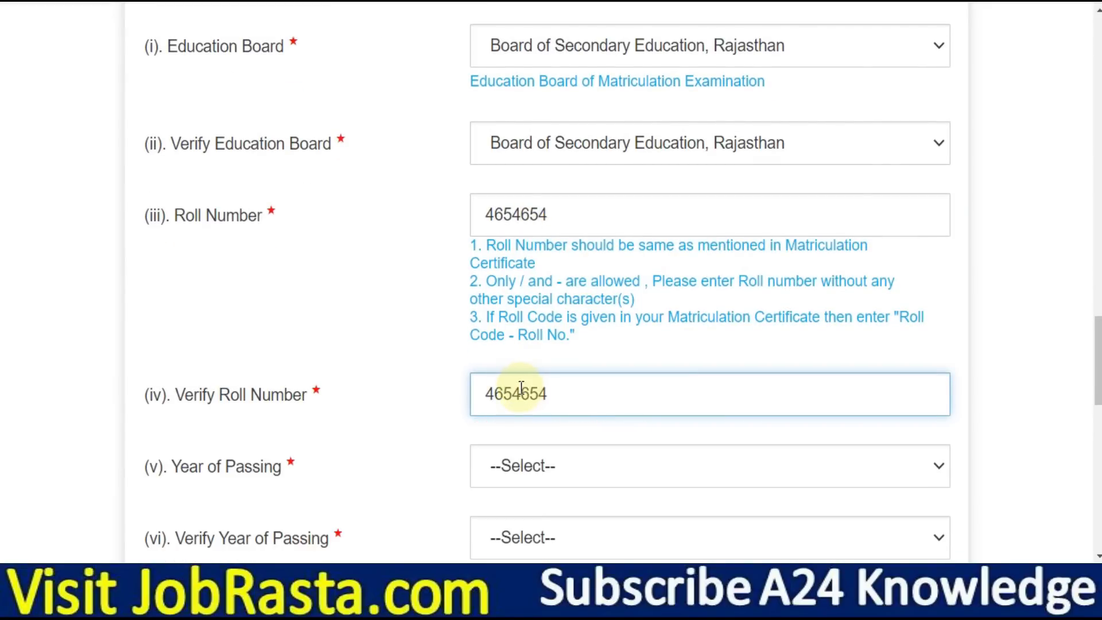
left_click(423, 354)
Set Year of Passing and its verification both to 2012
scroll(799, 308, "down", 4)
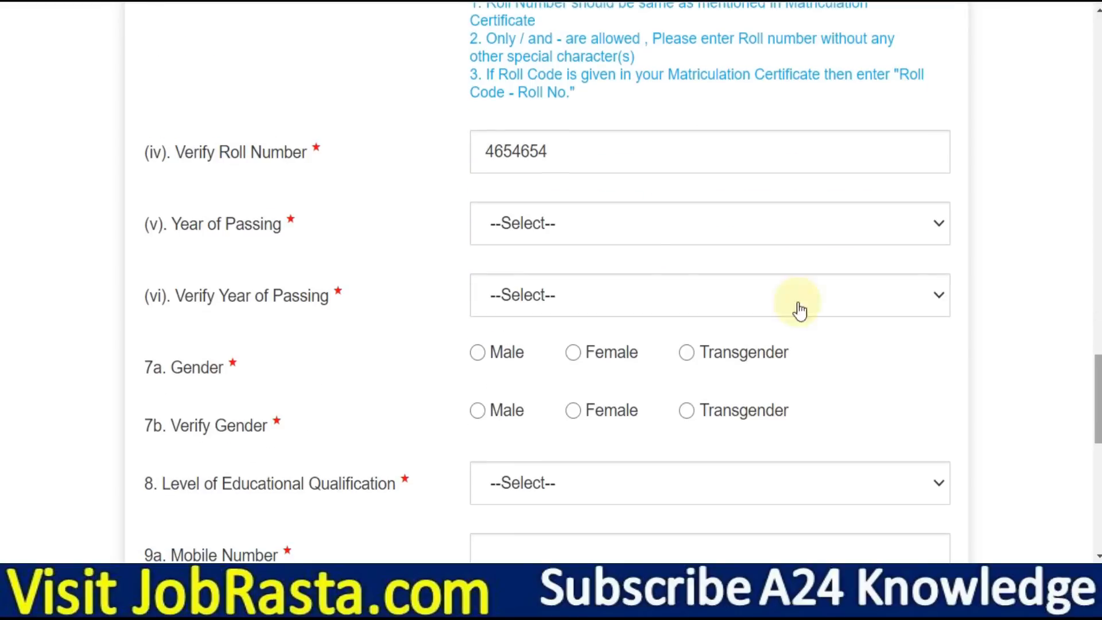
left_click(595, 235)
key("Down")
key("Down")
key("Down")
key("Down")
key("Down")
key("Down")
key("Down")
key("Down")
key("Down")
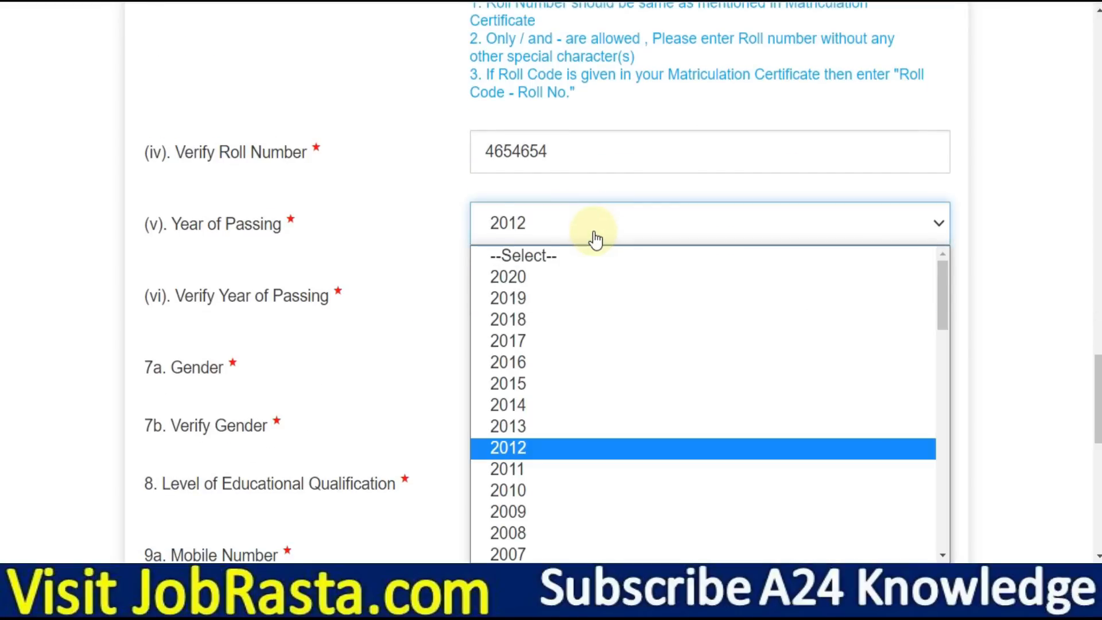
left_click(430, 224)
left_click(509, 290)
key("Down")
key("Down")
key("Down")
key("Down")
key("Down")
key("Down")
key("Down")
key("Down")
key("Down")
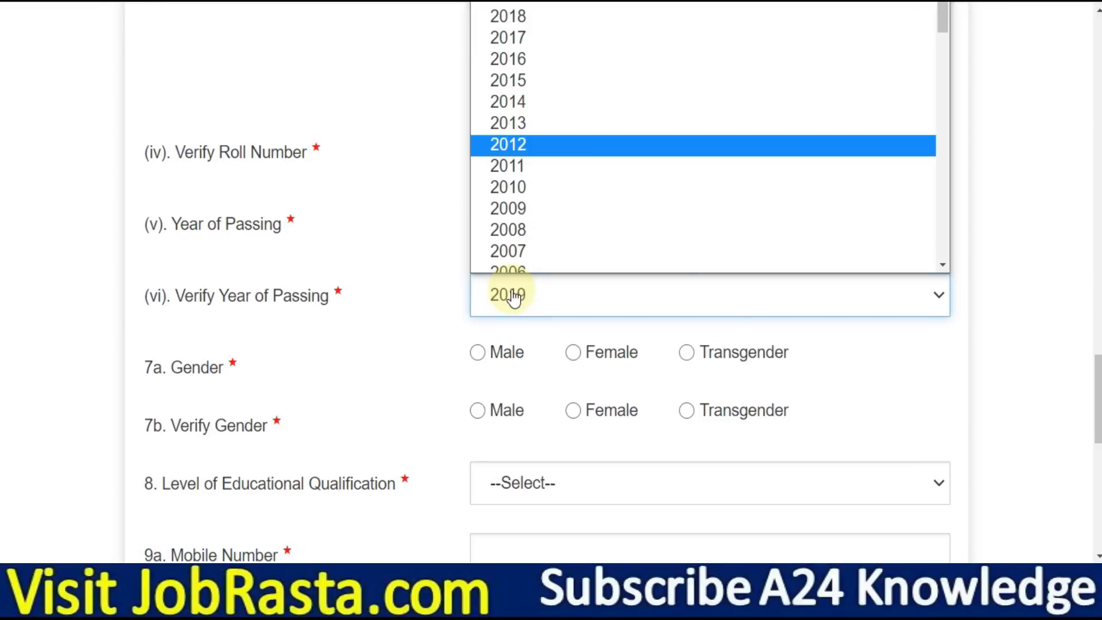
left_click(399, 273)
Mark Gender and Verify Gender as Male, and choose Graduation as qualification level
left_click(485, 359)
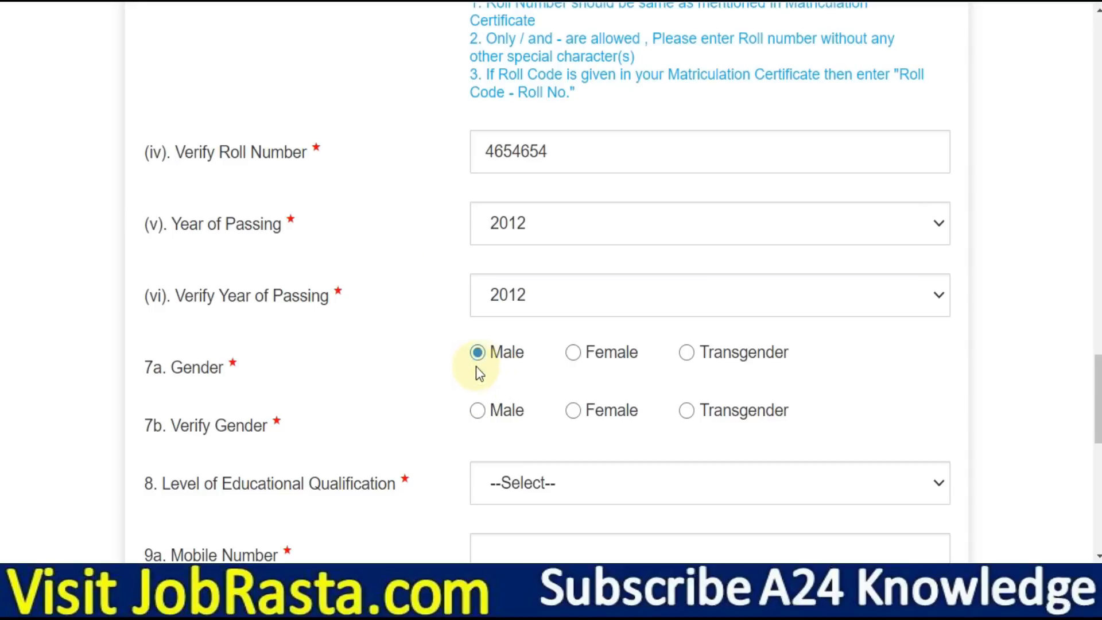
left_click(477, 412)
scroll(623, 281, "down", 5)
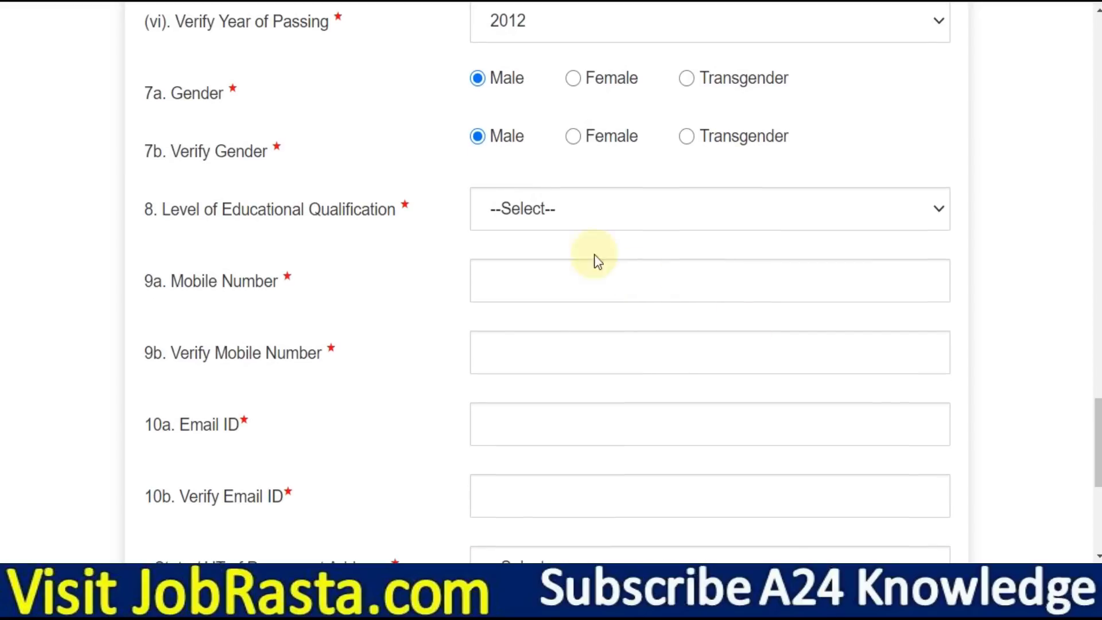
left_click(549, 221)
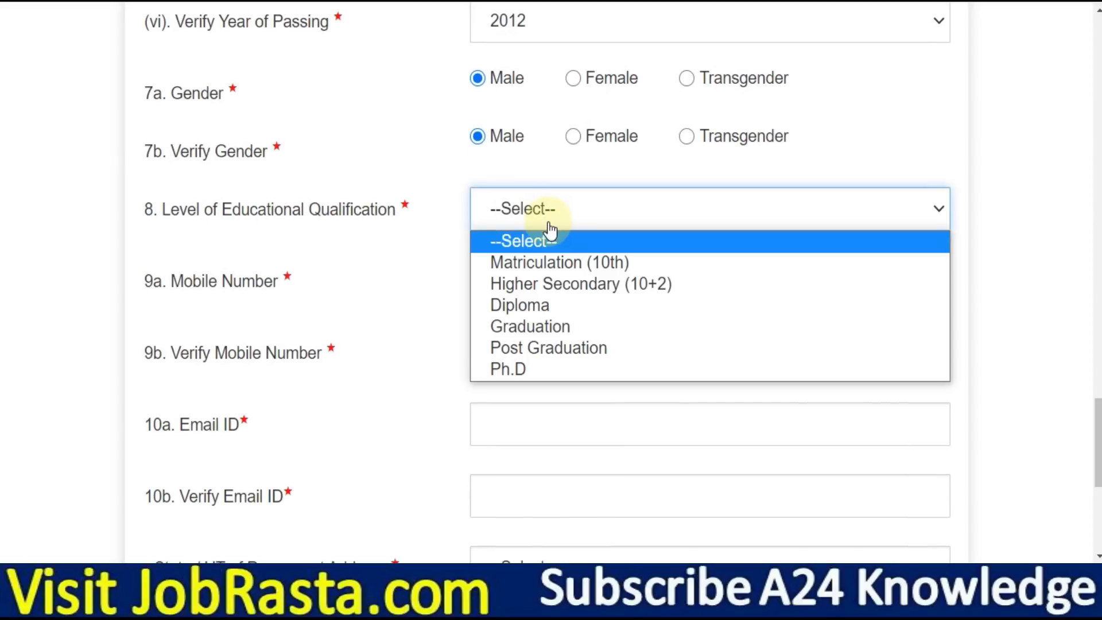
left_click(573, 329)
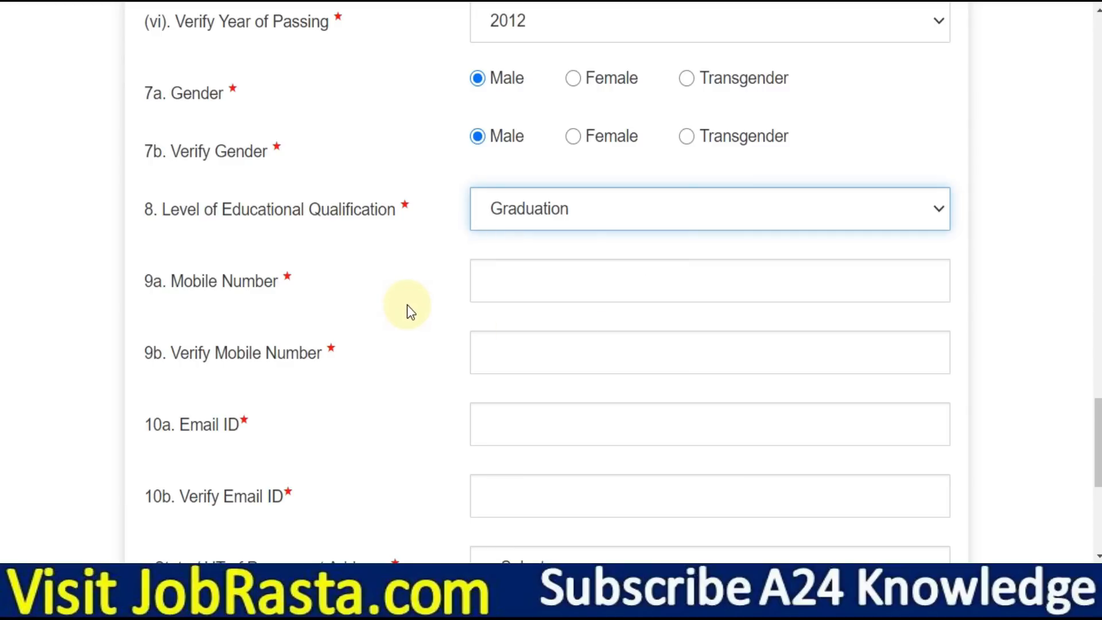
scroll(421, 310, "down", 1)
left_click(533, 206)
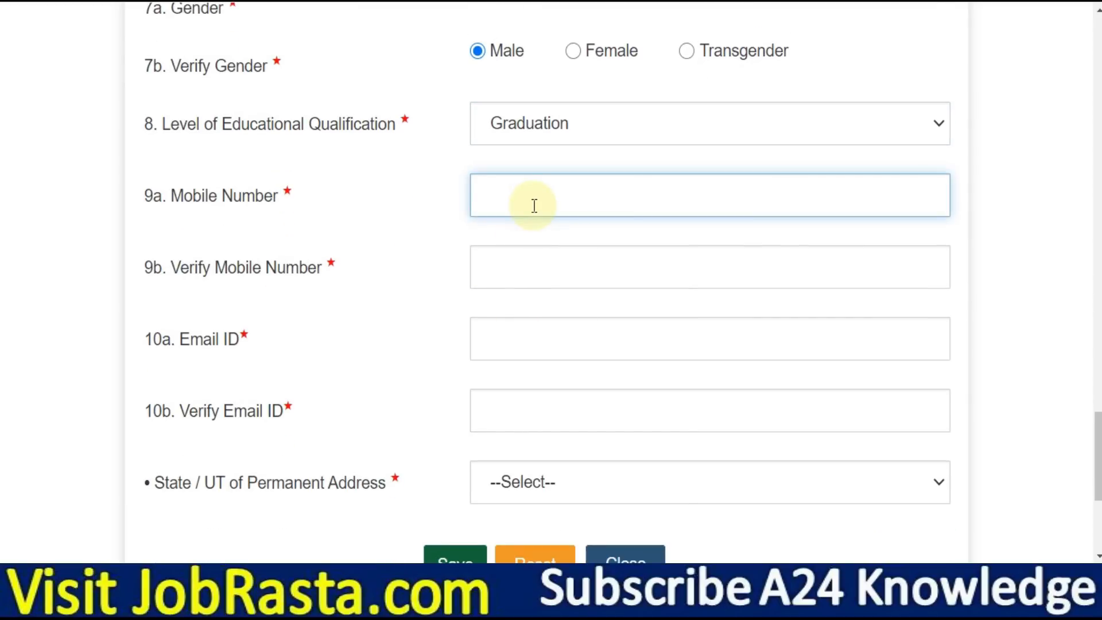
scroll(514, 270, "down", 1)
scroll(513, 271, "down", 1)
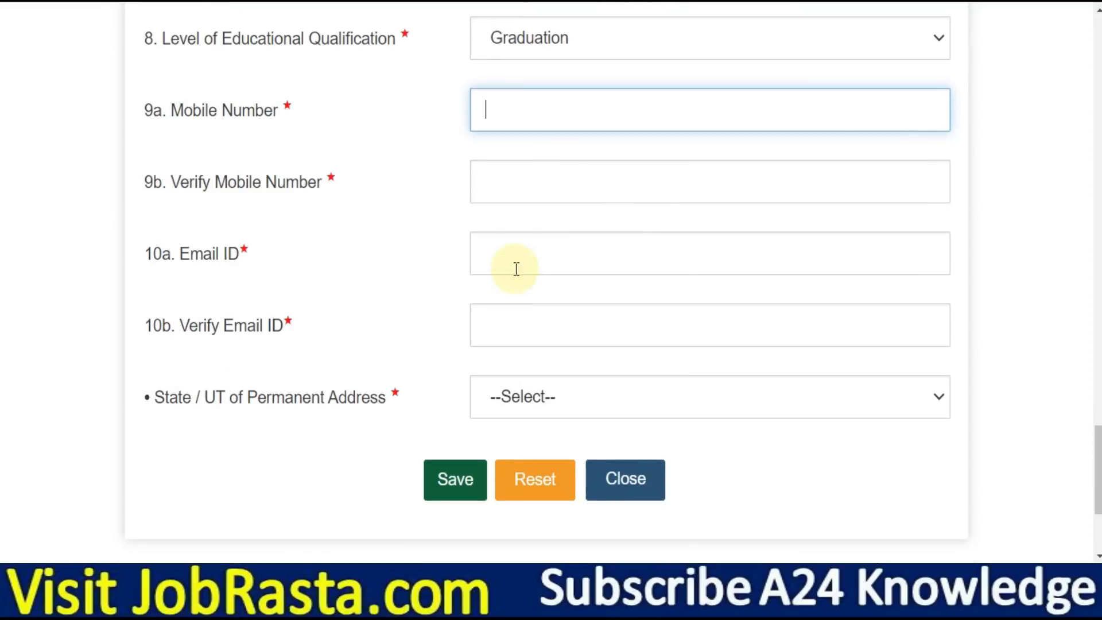